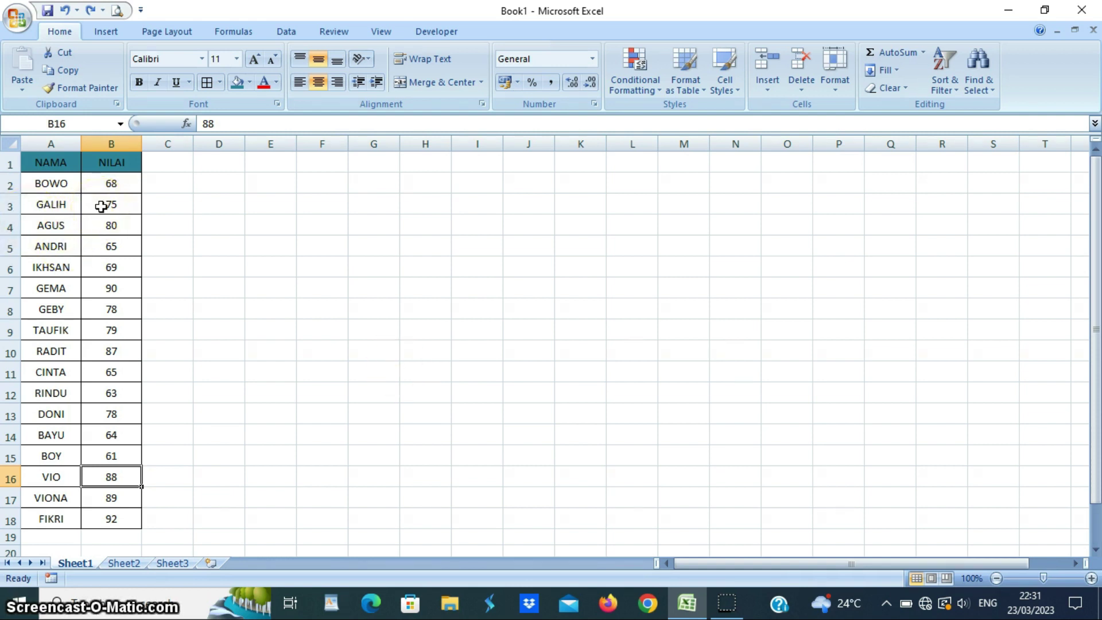
Set the font color of the scores in B2 and B5 to the standard red, one cell at a time.
{"action": "left_click", "coordinate": [122, 186]}
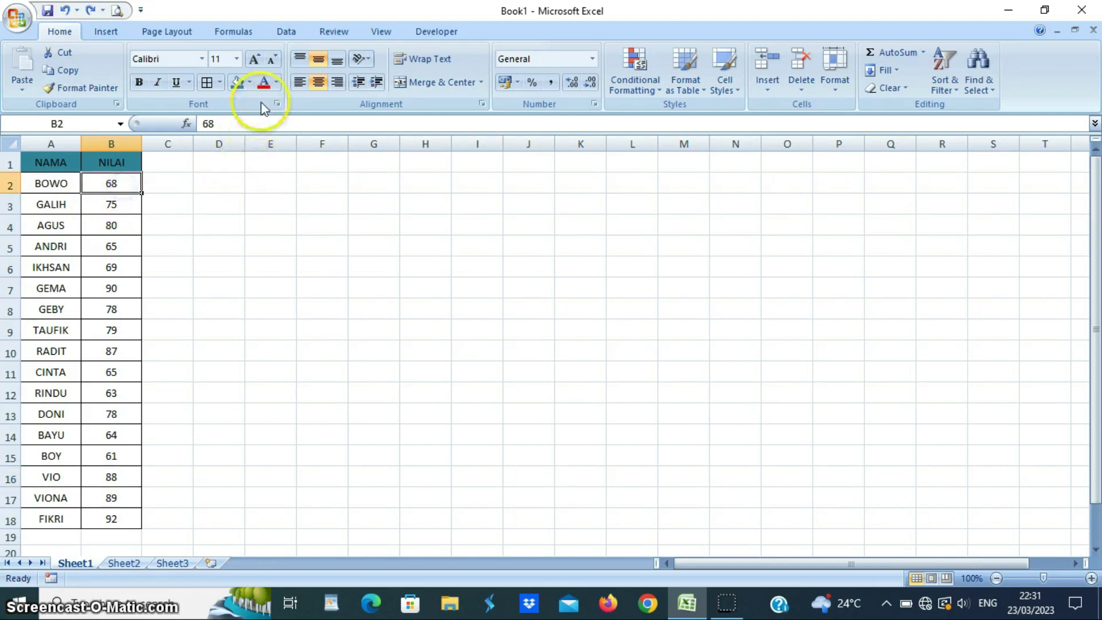
{"action": "left_click", "coordinate": [276, 83]}
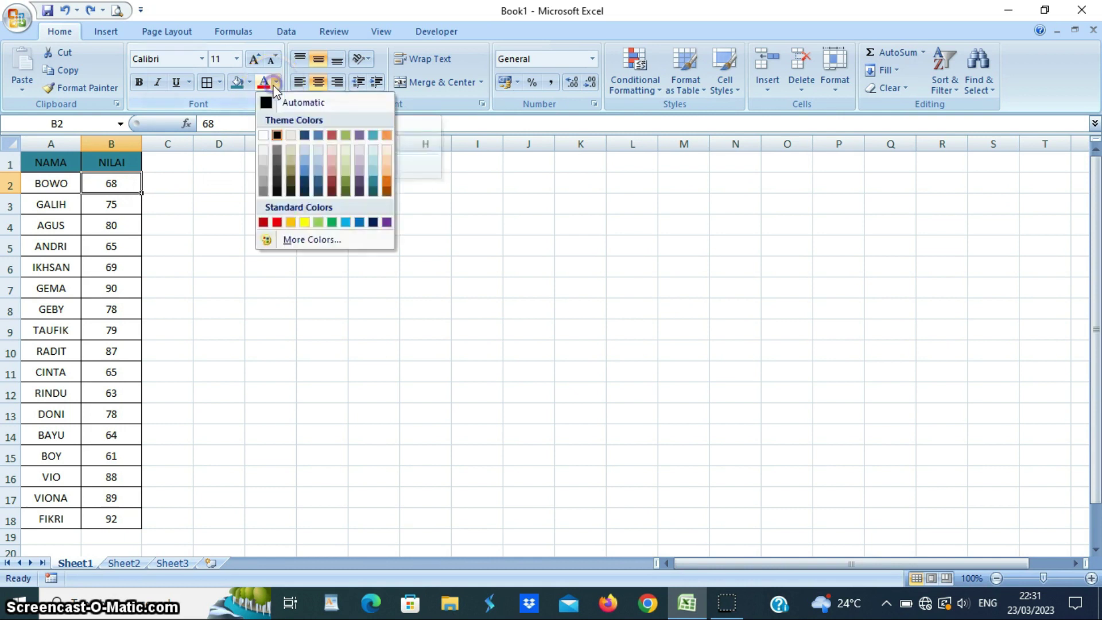
{"action": "left_click", "coordinate": [274, 97]}
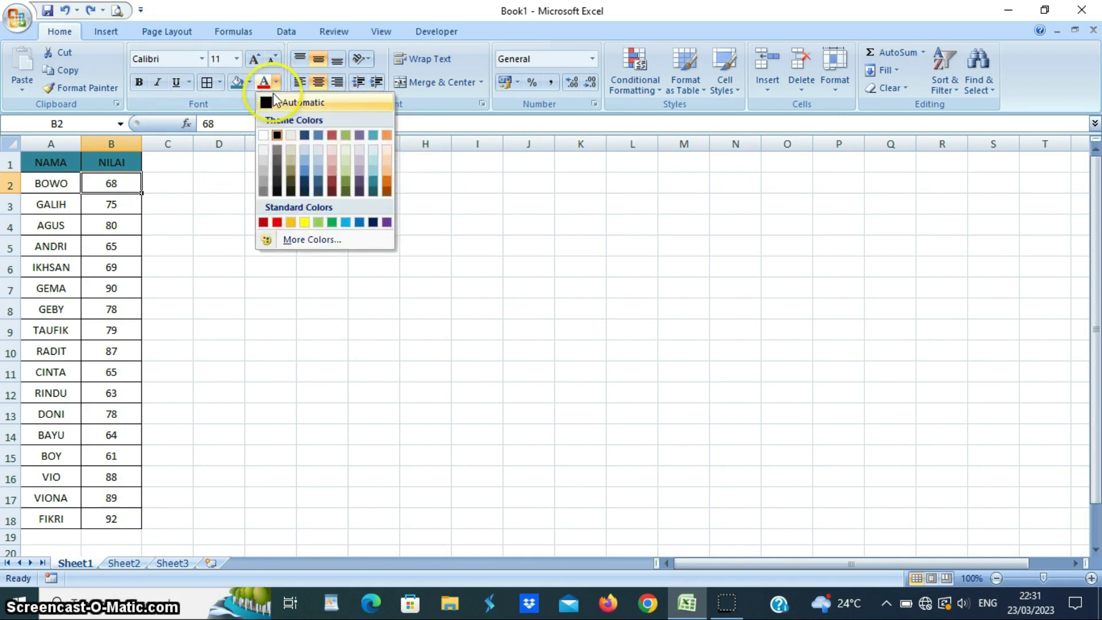
{"action": "left_click", "coordinate": [277, 222]}
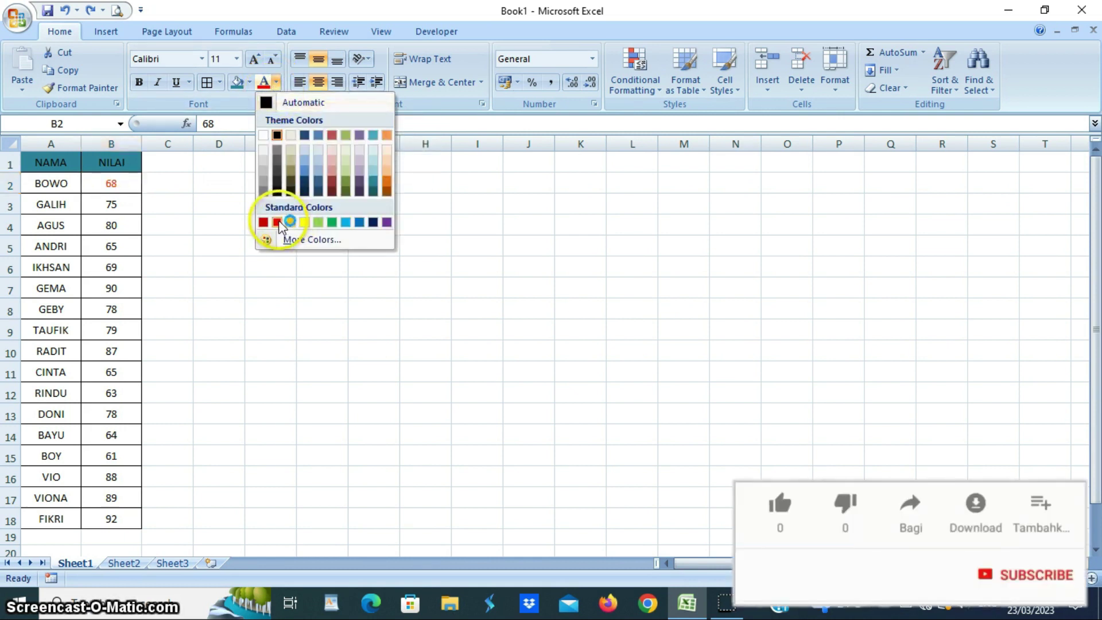
{"action": "left_click", "coordinate": [123, 248]}
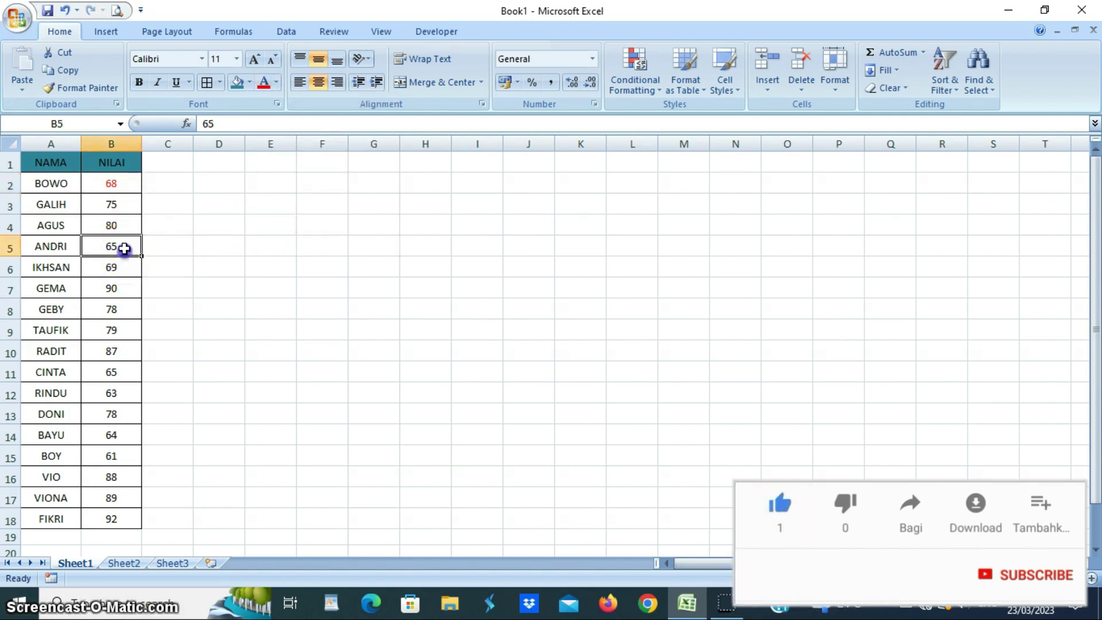
{"action": "left_click", "coordinate": [276, 82]}
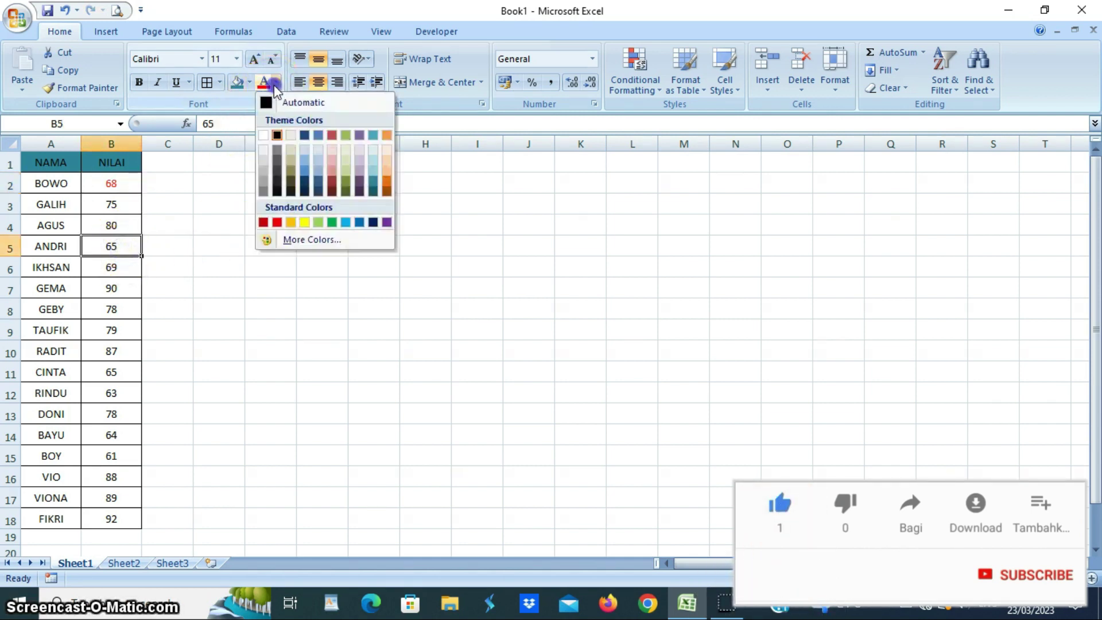
{"action": "left_click", "coordinate": [276, 222]}
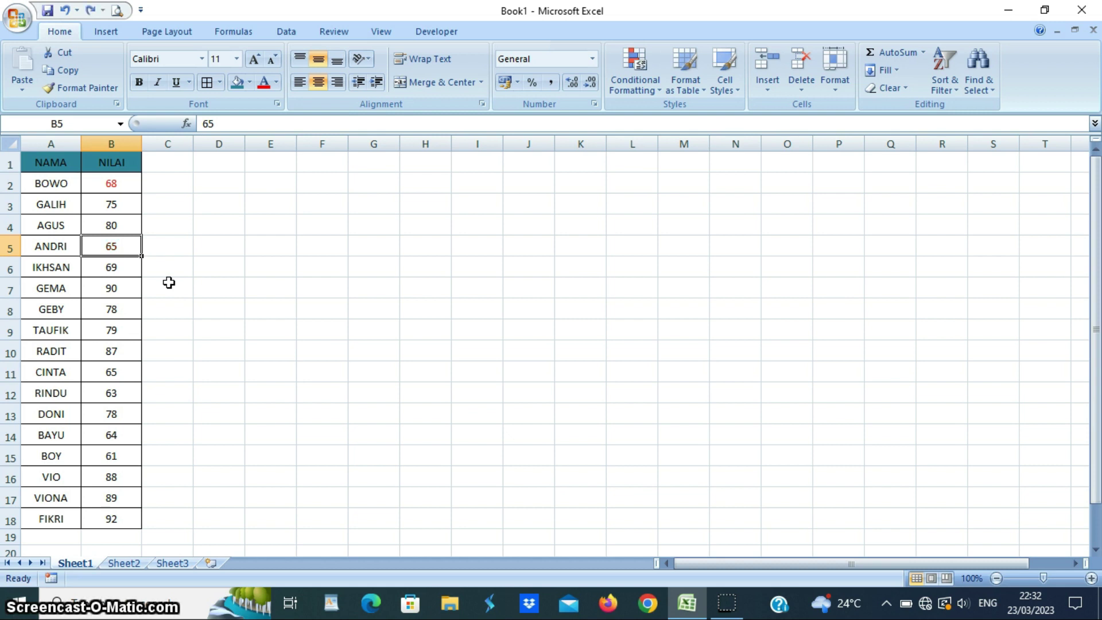
Undo the manual red font coloring of the scores in B2 and B5.
{"action": "key", "text": "ctrl+z"}
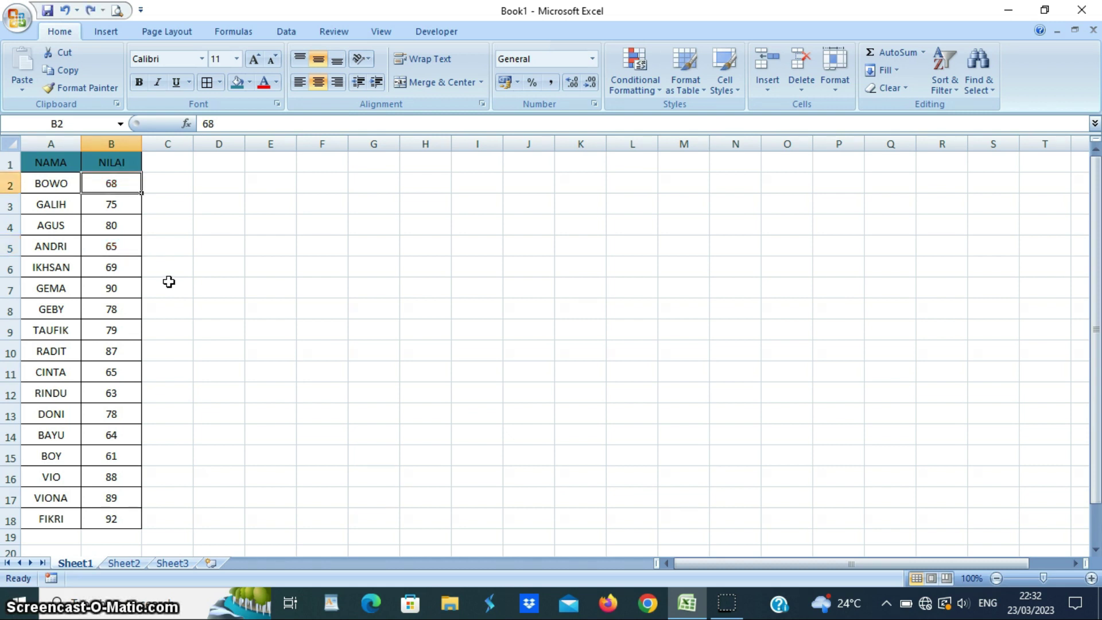
{"action": "left_click", "coordinate": [203, 303]}
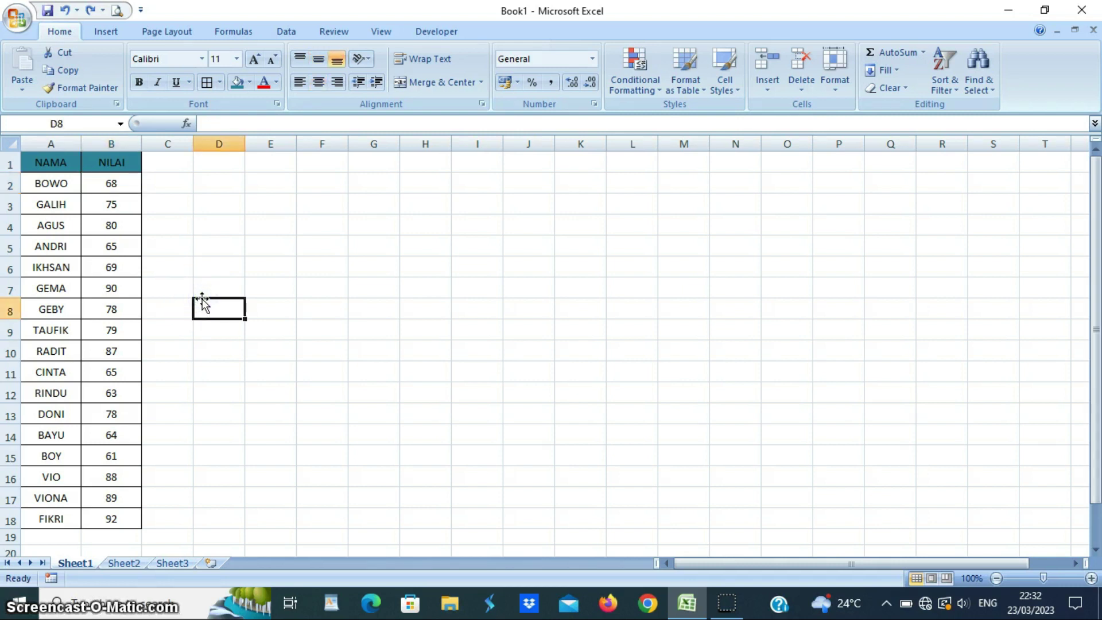
Set up a Greater Than highlight rule with a threshold of 70 for the scores in B2:B18.
{"action": "left_click_drag", "start_coordinate": [119, 185], "coordinate": [119, 518]}
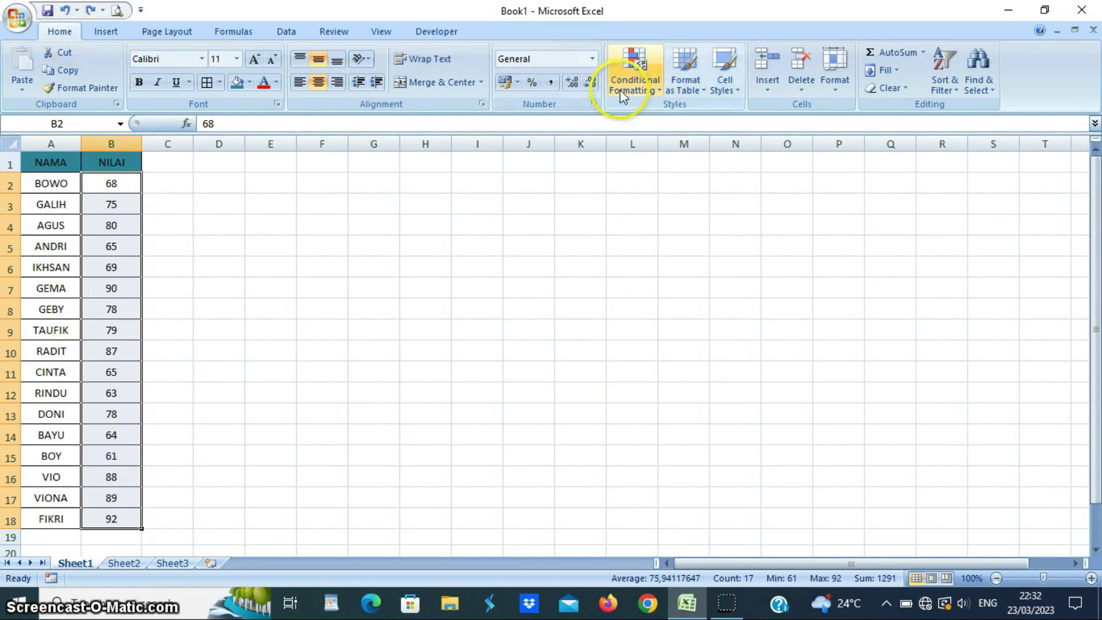
{"action": "left_click", "coordinate": [660, 91]}
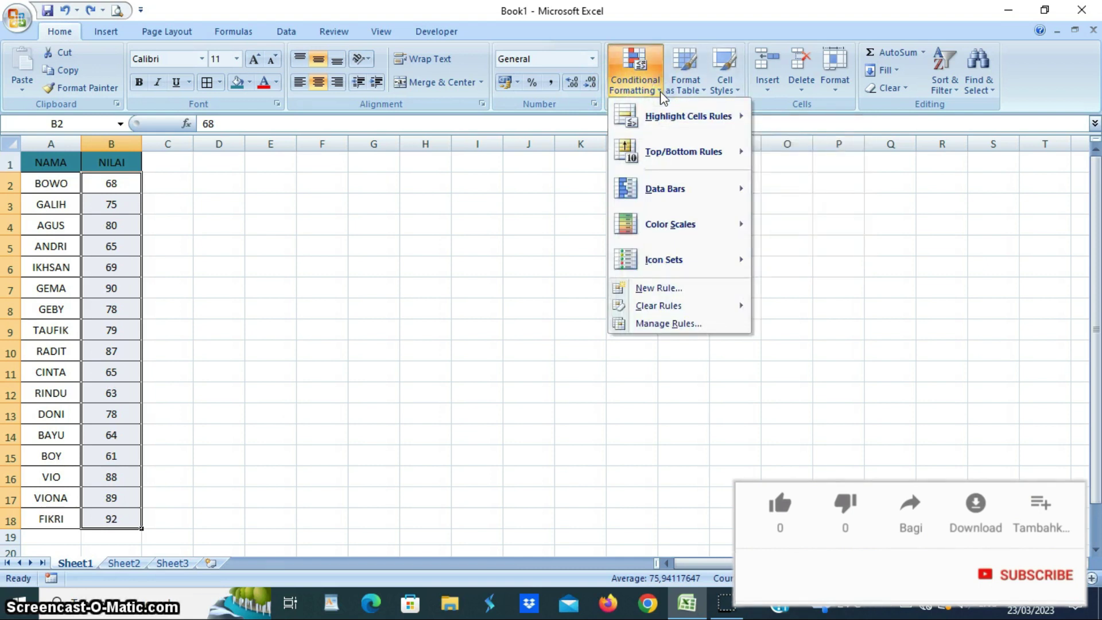
{"action": "mouse_move", "coordinate": [669, 119]}
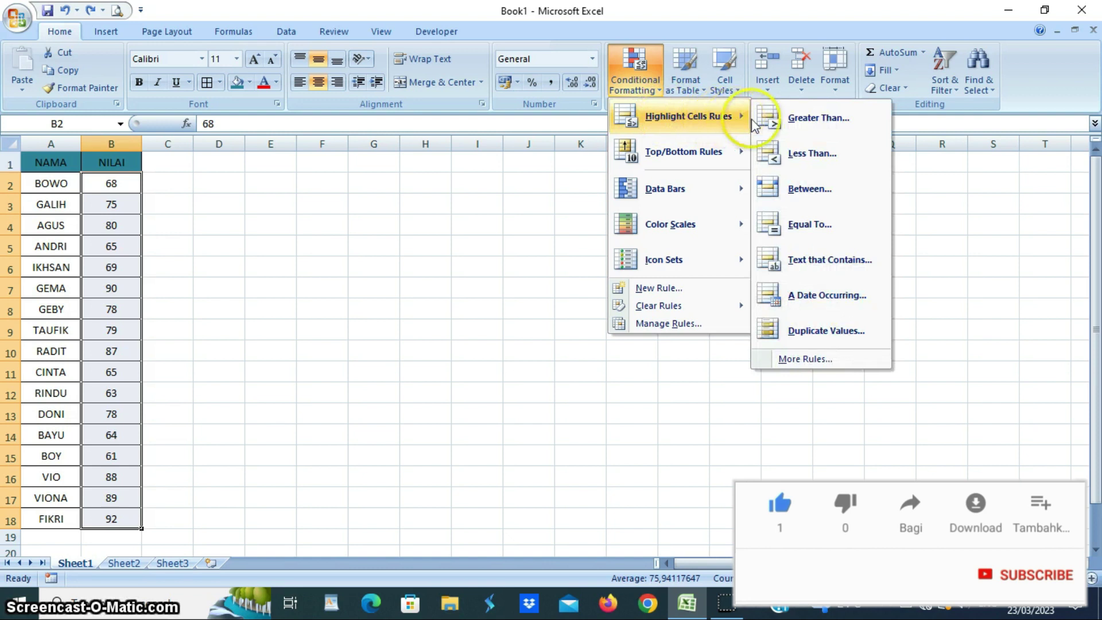
{"action": "left_click", "coordinate": [802, 123]}
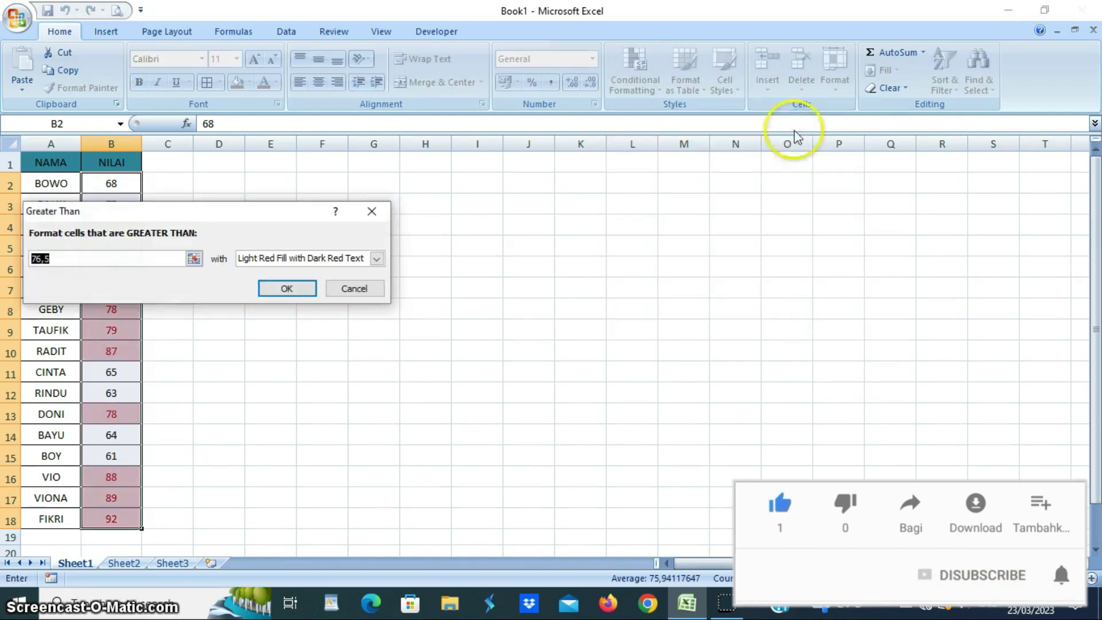
{"action": "left_click_drag", "start_coordinate": [180, 208], "coordinate": [185, 256]}
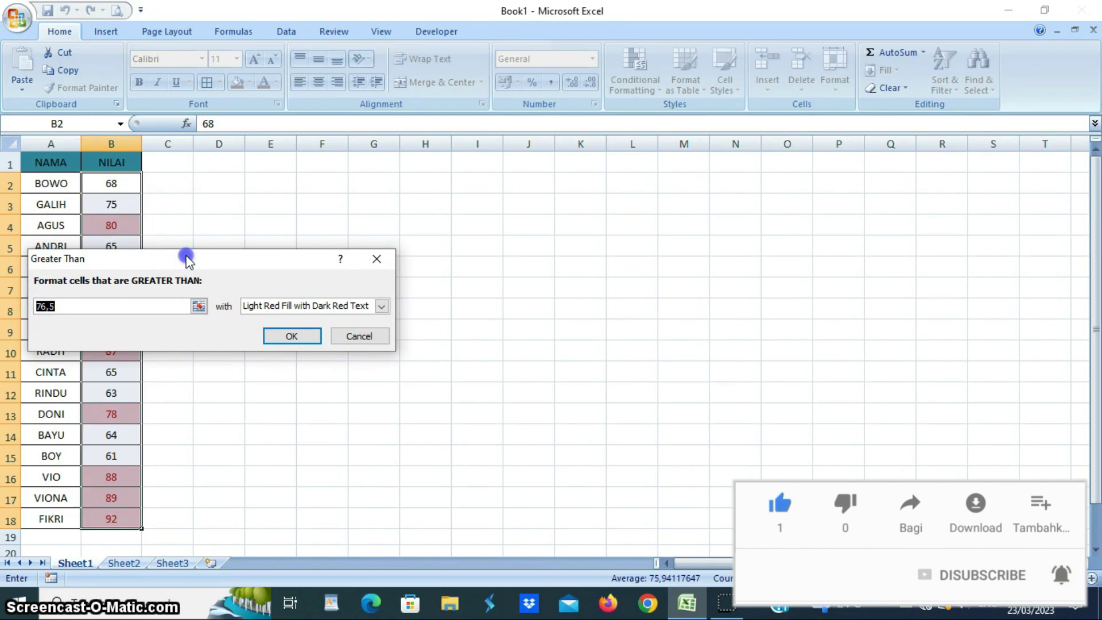
{"action": "left_click", "coordinate": [67, 308]}
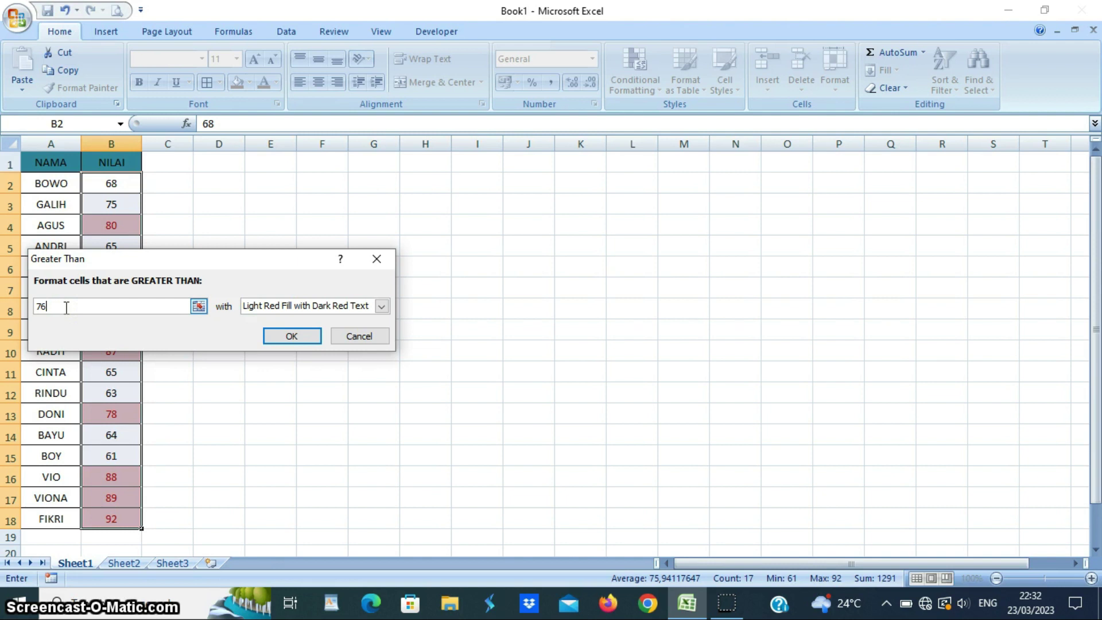
{"action": "key", "text": "BackSpace"}
{"action": "key", "text": "BackSpace"}
{"action": "type", "text": "0"}
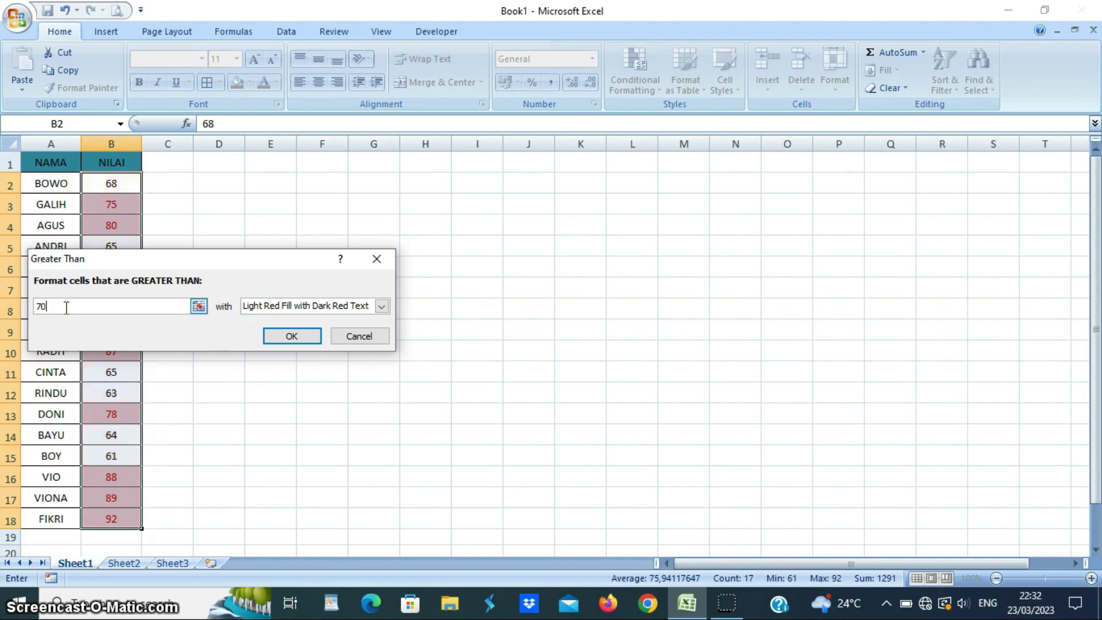
Choose Green Fill with Dark Green Text for the Greater Than rule and apply it.
{"action": "left_click", "coordinate": [382, 308]}
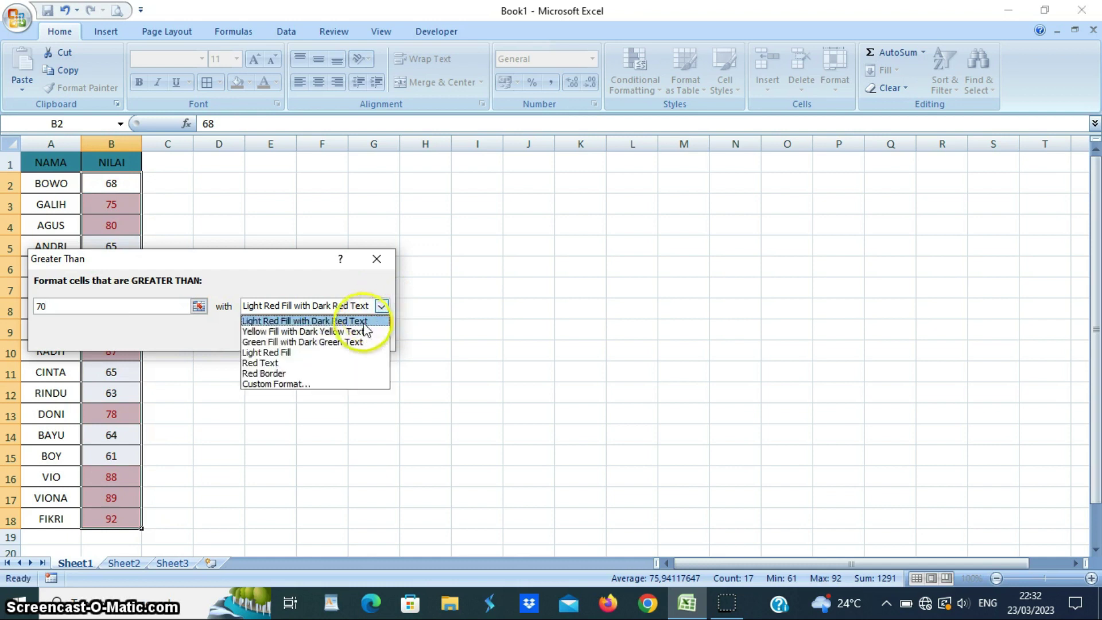
{"action": "left_click", "coordinate": [324, 343]}
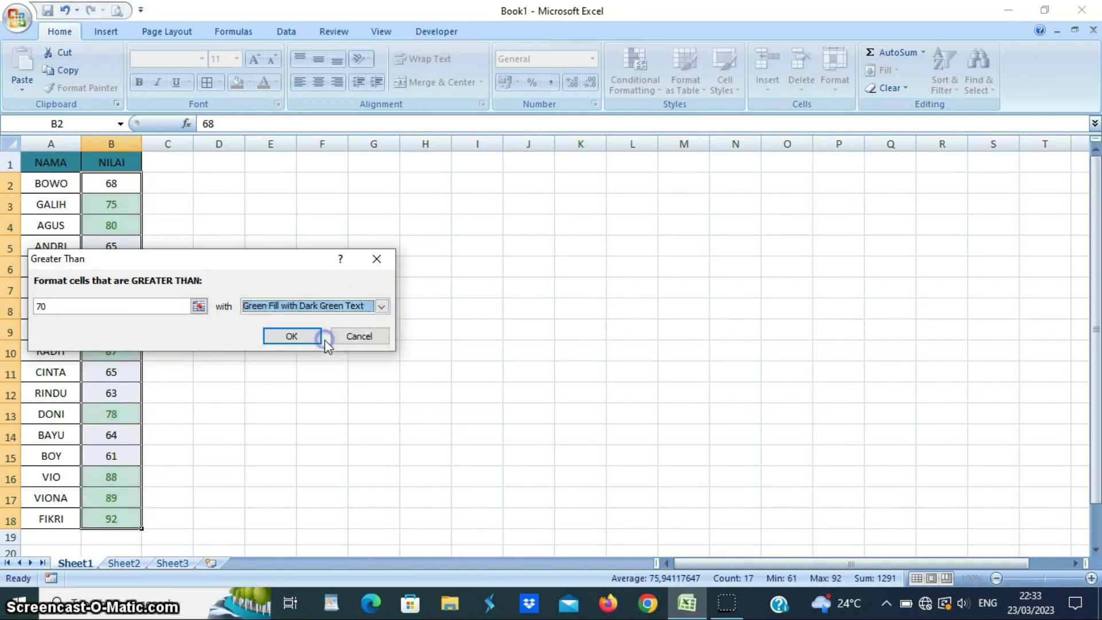
{"action": "left_click", "coordinate": [296, 336]}
{"action": "left_click", "coordinate": [216, 282]}
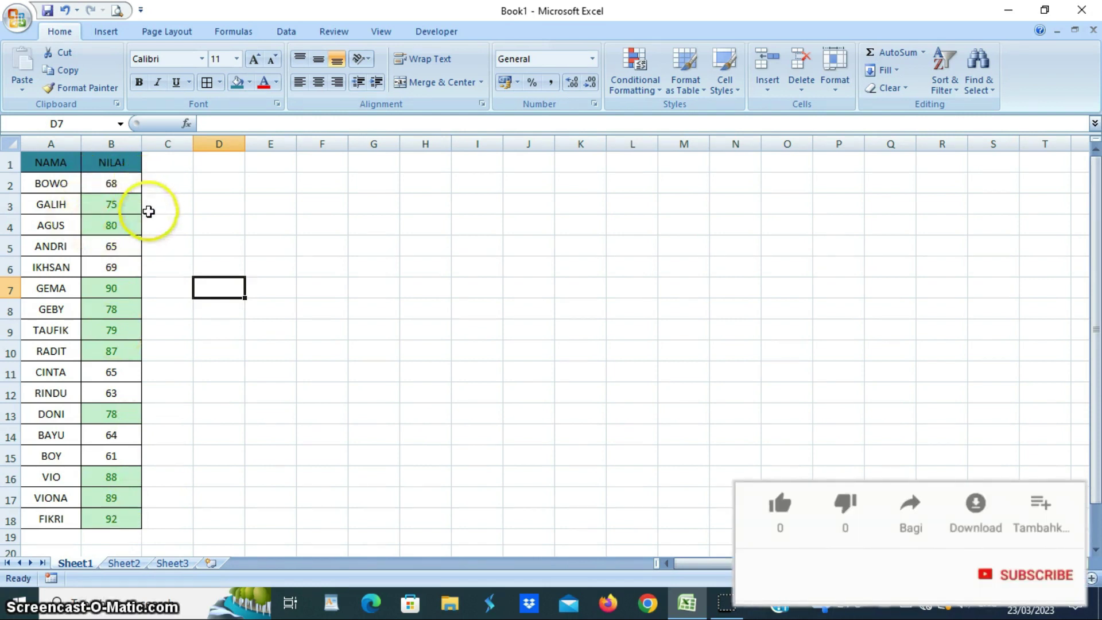
Highlight the scores in B2:B18 that are less than 70 using Light Red Fill with Dark Red Text.
{"action": "left_click", "coordinate": [91, 181]}
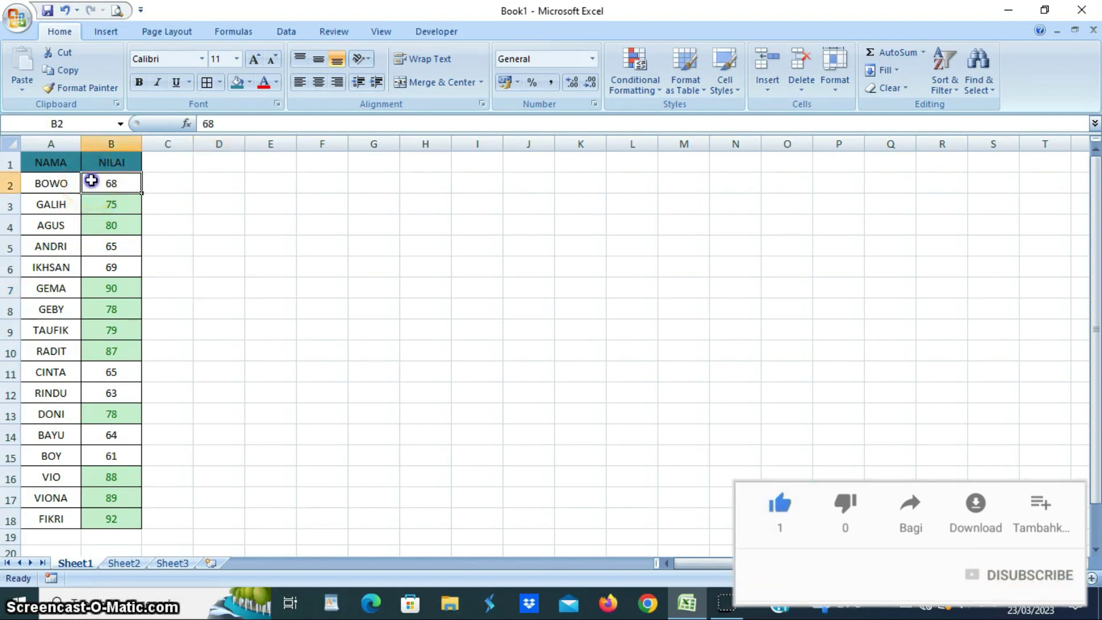
{"action": "left_click_drag", "start_coordinate": [91, 181], "coordinate": [118, 514]}
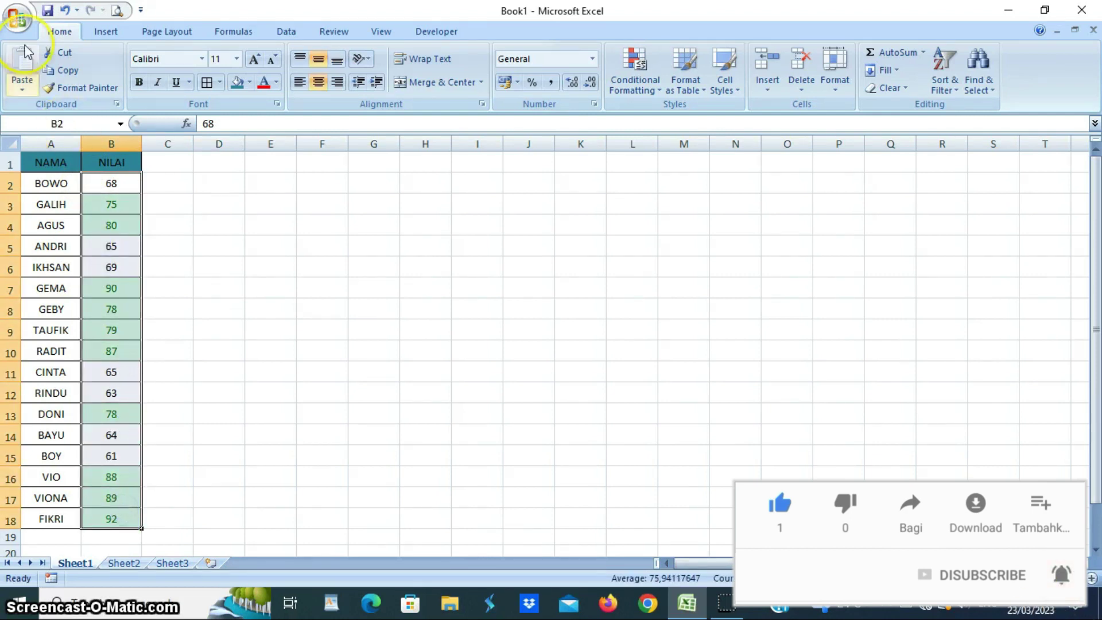
{"action": "left_click", "coordinate": [663, 98]}
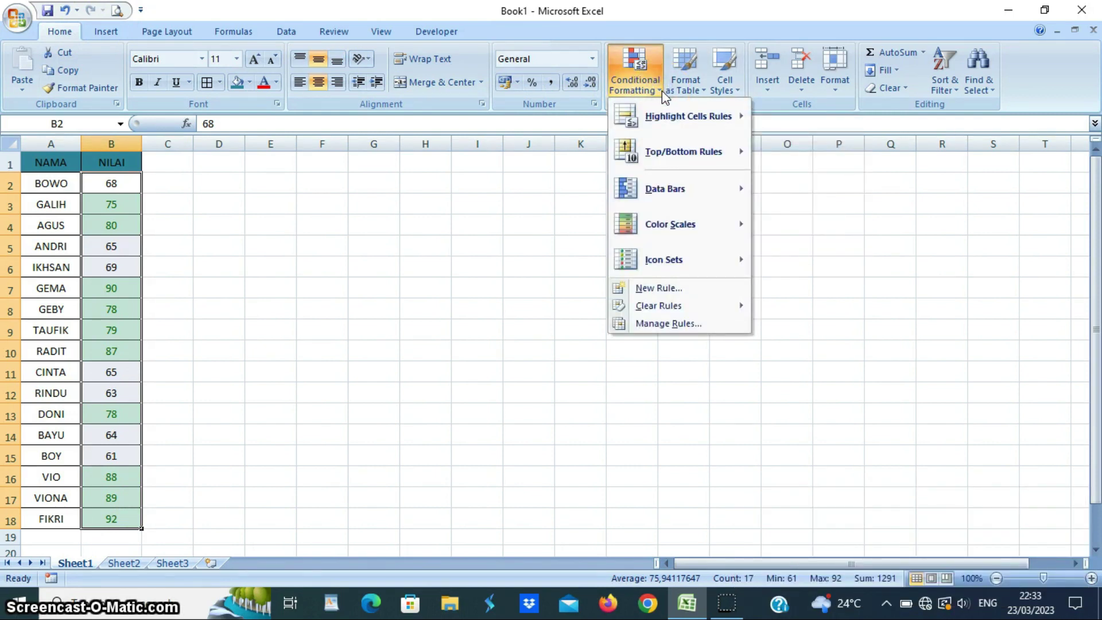
{"action": "mouse_move", "coordinate": [670, 115]}
{"action": "left_click", "coordinate": [777, 121]}
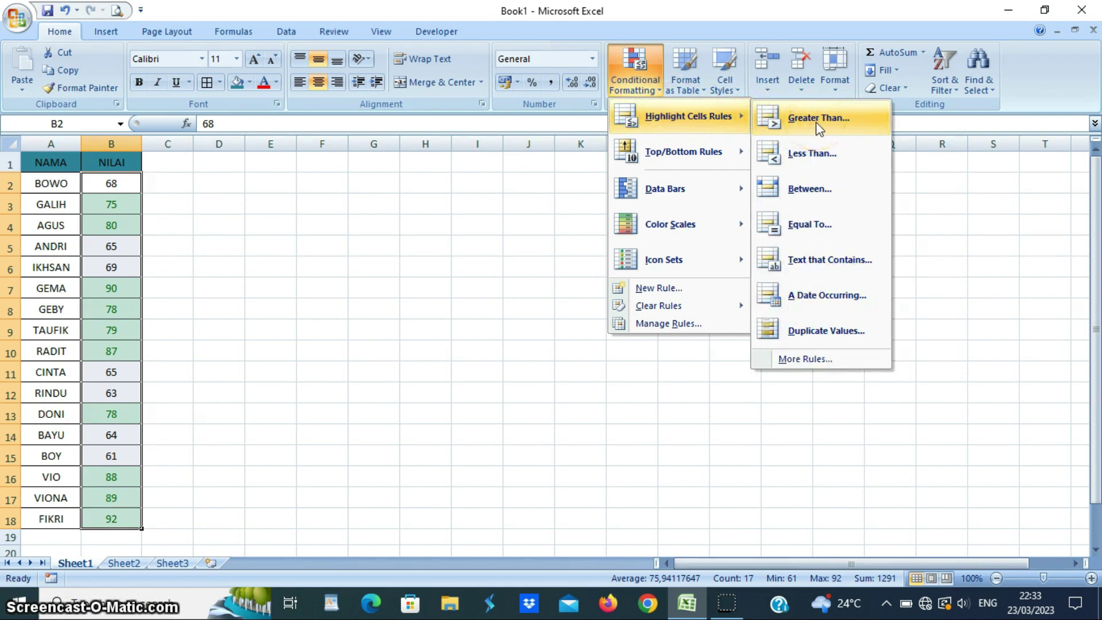
{"action": "left_click", "coordinate": [830, 159]}
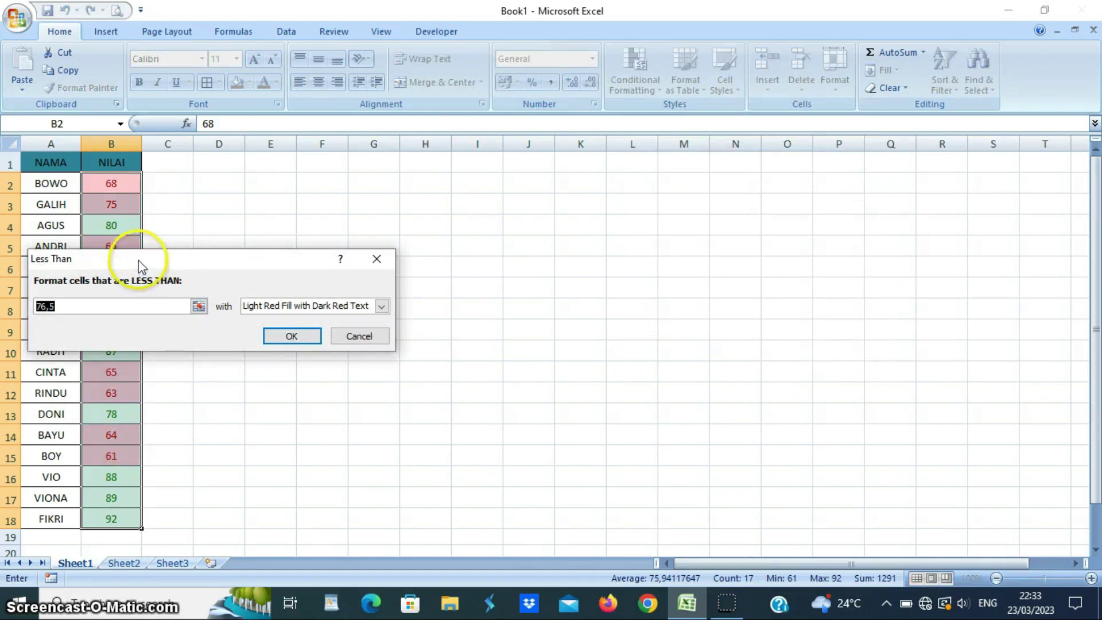
{"action": "left_click_drag", "start_coordinate": [139, 263], "coordinate": [138, 270]}
{"action": "double_click", "coordinate": [79, 313]}
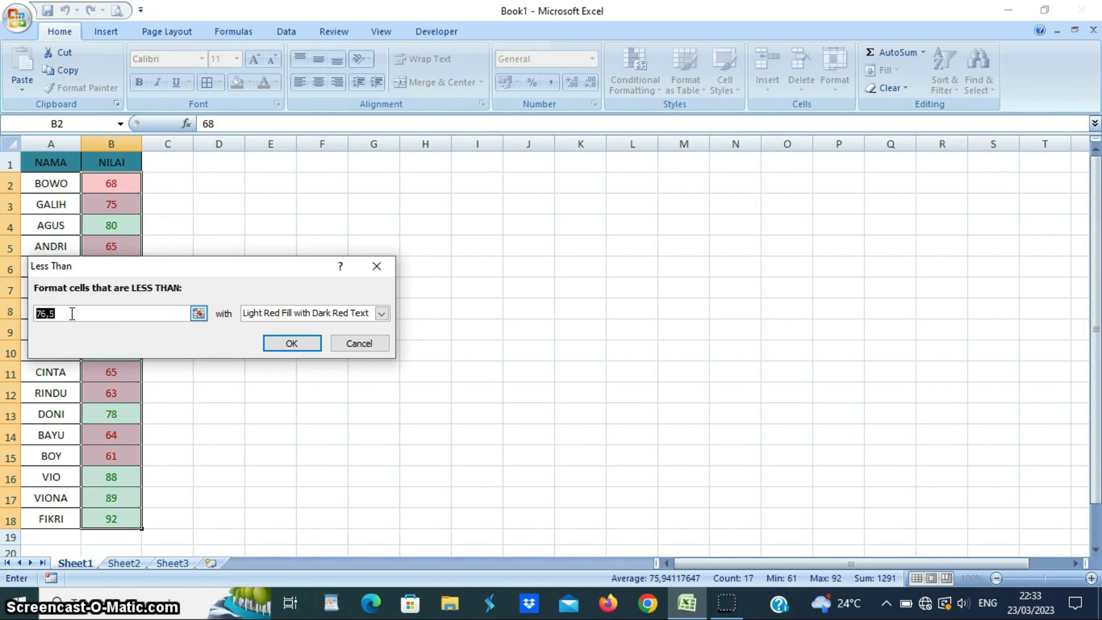
{"action": "type", "text": "70"}
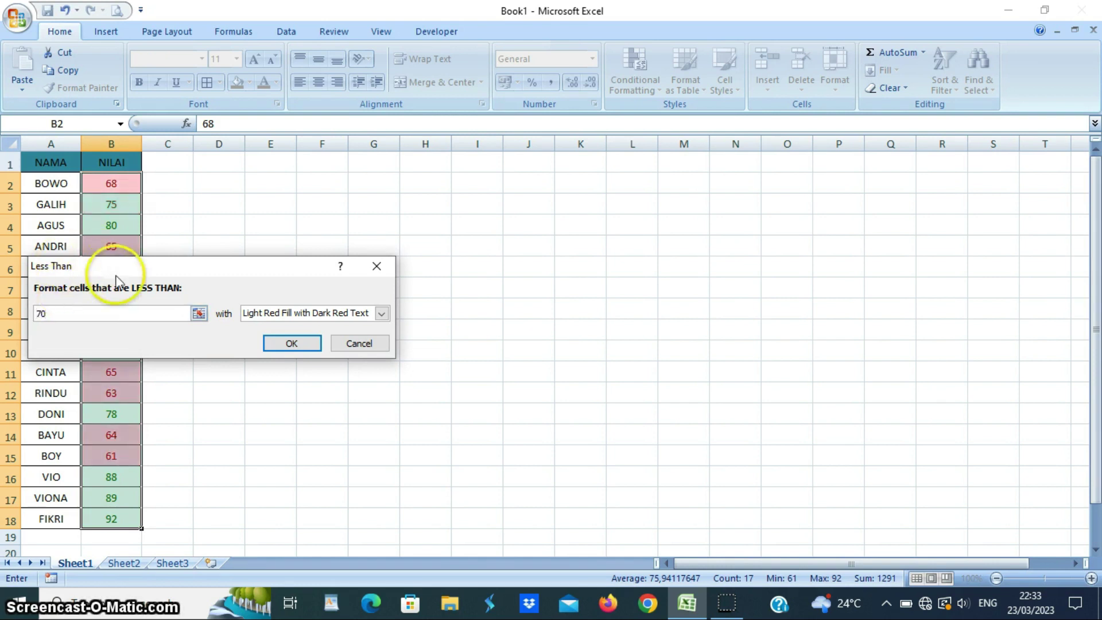
{"action": "left_click", "coordinate": [313, 347]}
{"action": "left_click", "coordinate": [259, 248]}
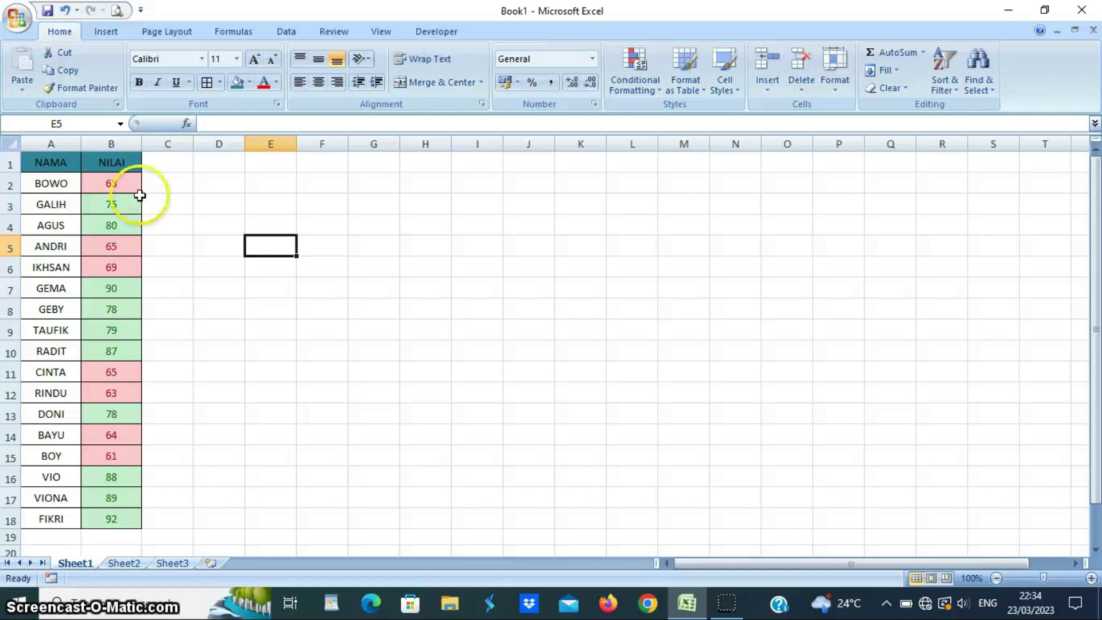
{"action": "left_click", "coordinate": [726, 603]}
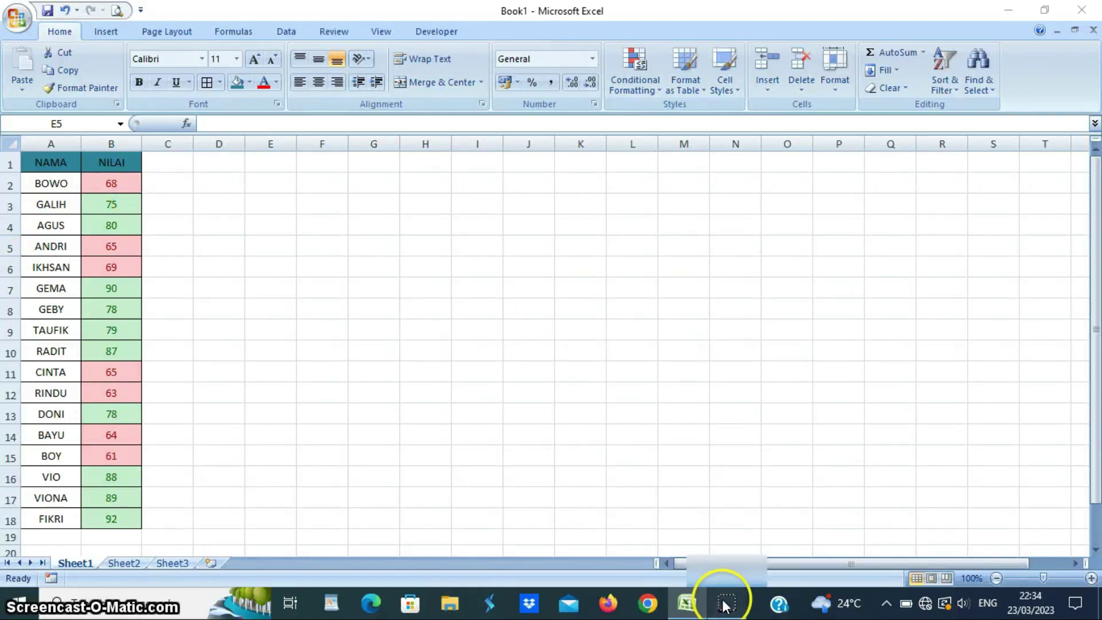